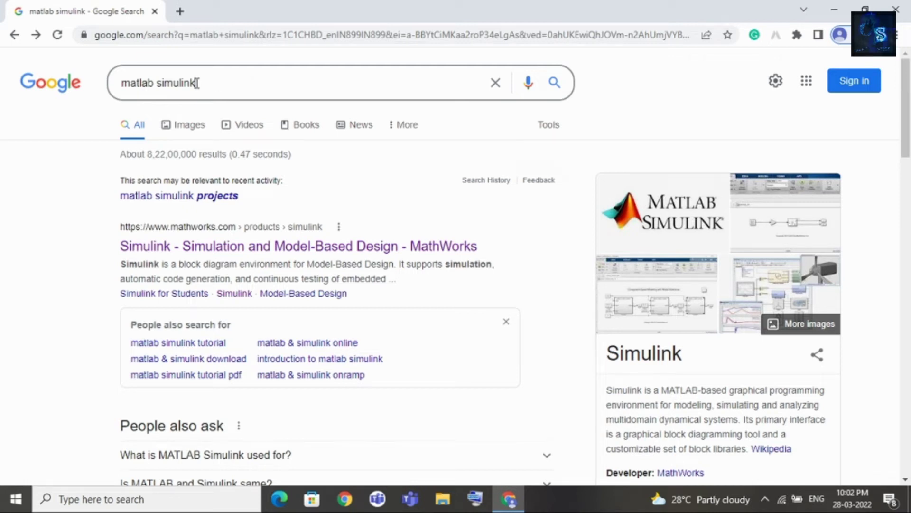
- Open the Simulink product page from the search results, then return to the MathWorks homepage
{"action": "left_click_drag", "start_coordinate": [251, 83], "coordinate": [111, 93]}
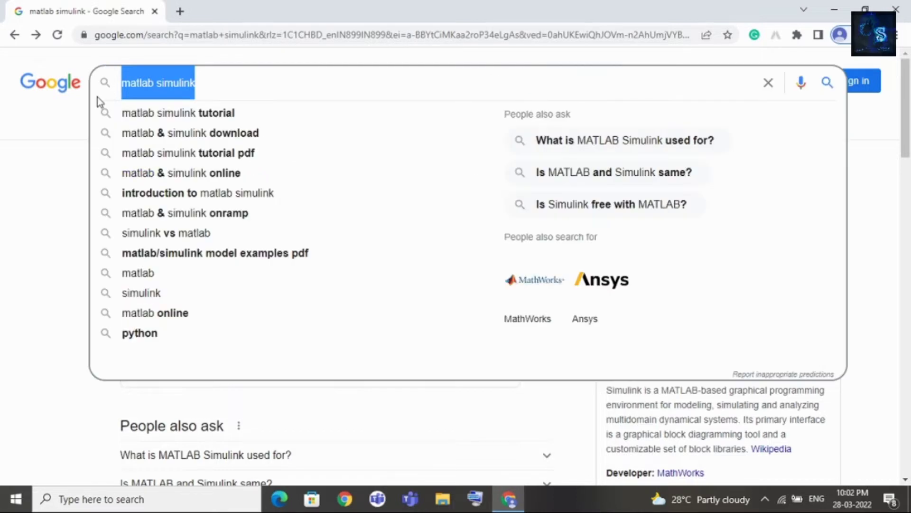
{"action": "left_click", "coordinate": [67, 124]}
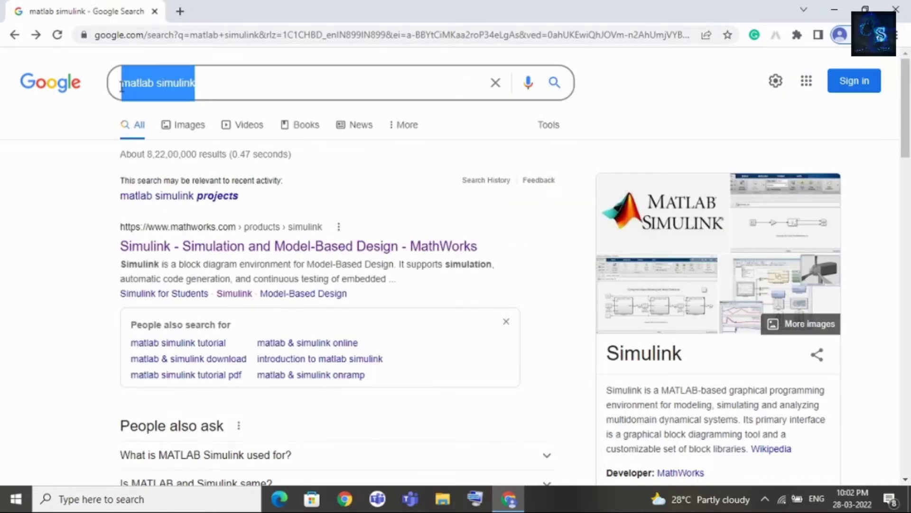
{"action": "left_click_drag", "start_coordinate": [209, 86], "coordinate": [111, 93]}
{"action": "left_click", "coordinate": [69, 120]}
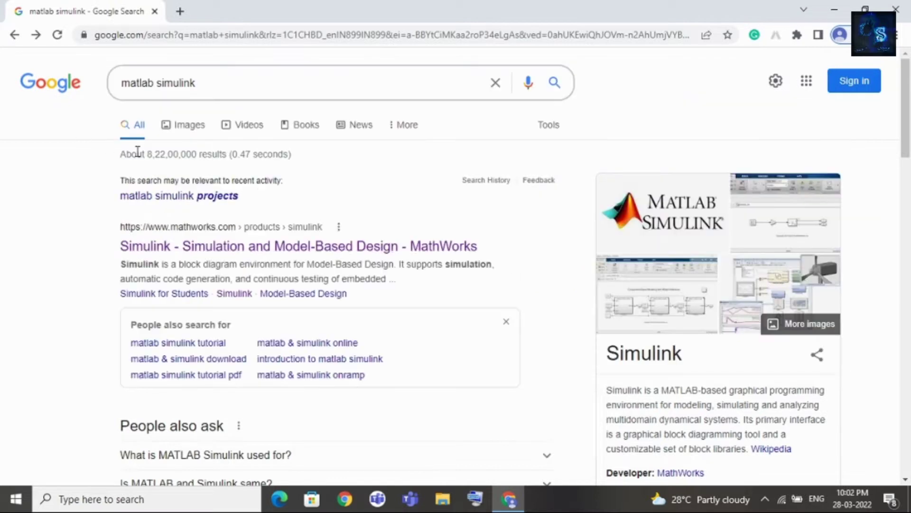
{"action": "left_click", "coordinate": [258, 248]}
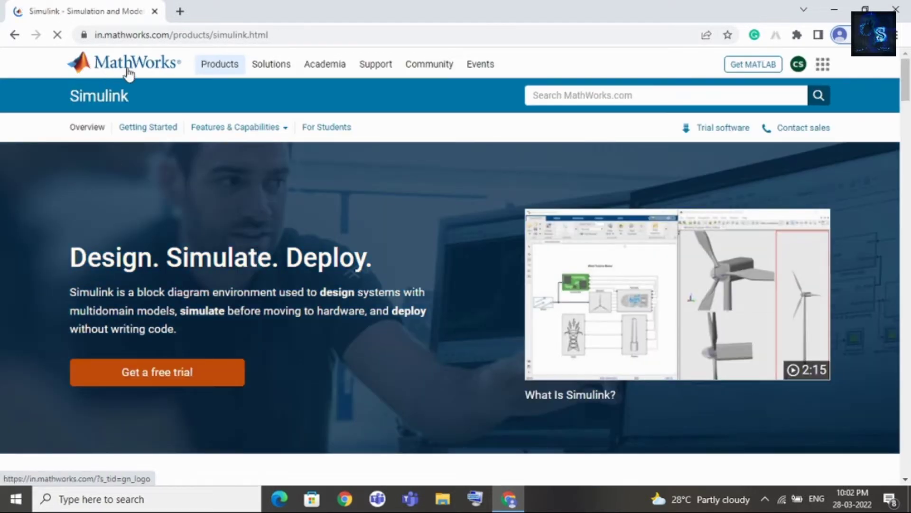
{"action": "left_click", "coordinate": [126, 71]}
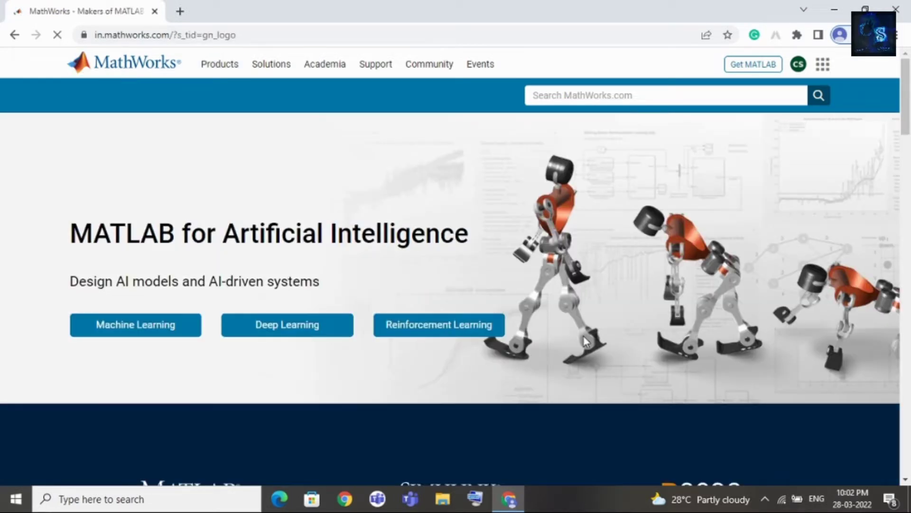
{"action": "scroll", "coordinate": [583, 337], "scroll_direction": "down", "scroll_amount": 2}
{"action": "scroll", "coordinate": [583, 341], "scroll_direction": "down", "scroll_amount": 3}
{"action": "scroll", "coordinate": [586, 340], "scroll_direction": "up", "scroll_amount": 1}
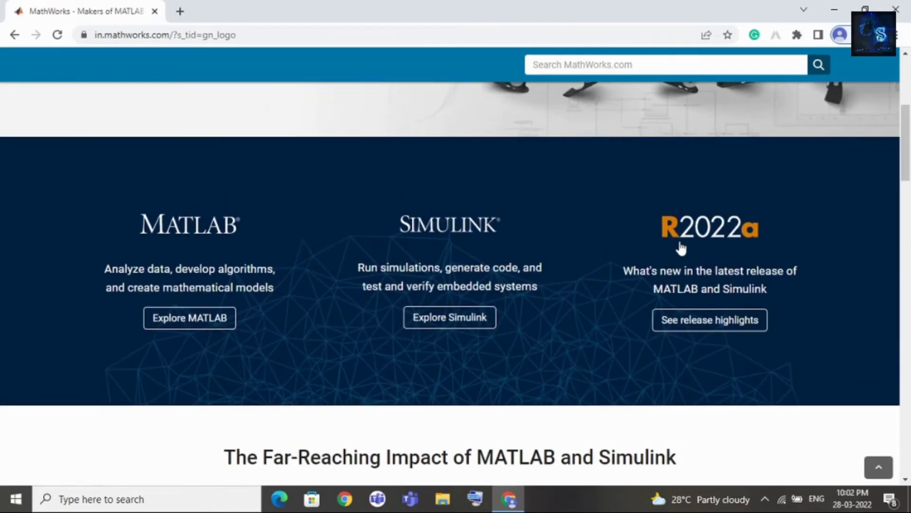
{"action": "left_click_drag", "start_coordinate": [700, 264], "coordinate": [784, 331]}
- Open the R2022a release highlights and go on to its downloads page
{"action": "left_click", "coordinate": [783, 330]}
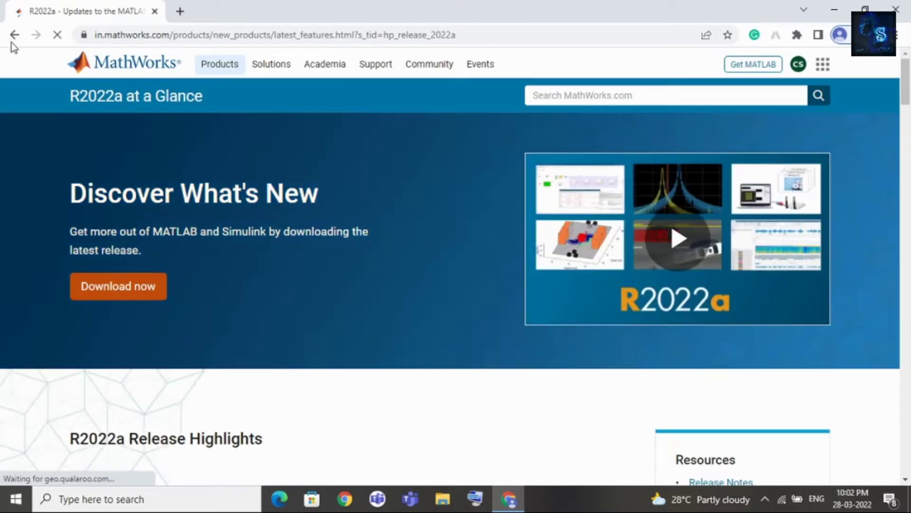
{"action": "left_click", "coordinate": [14, 35]}
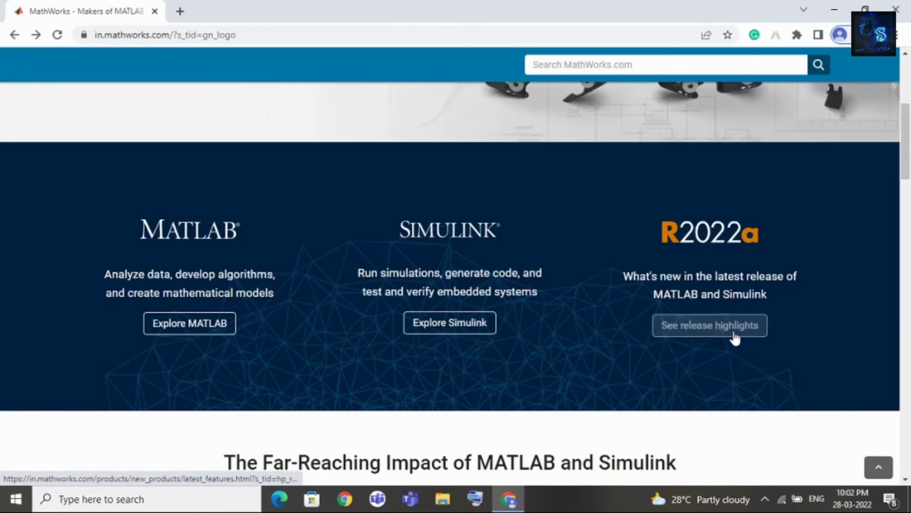
{"action": "left_click", "coordinate": [736, 334]}
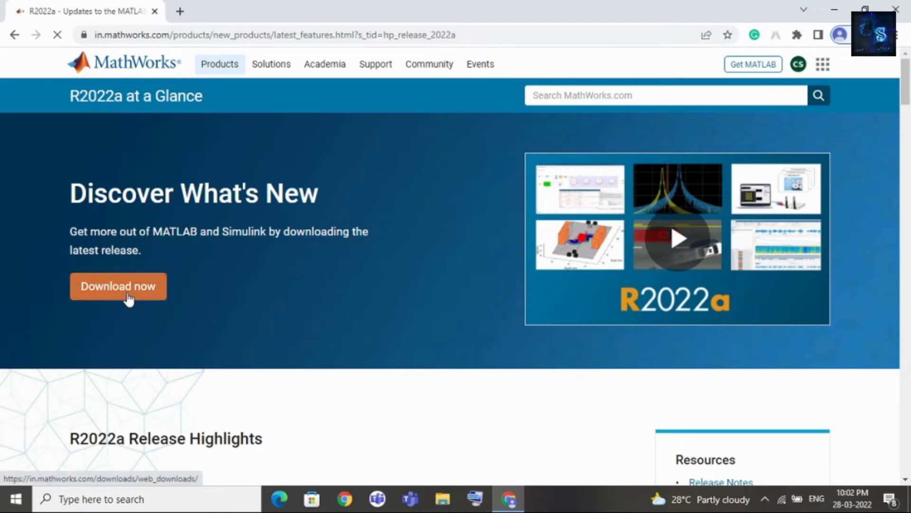
{"action": "left_click", "coordinate": [128, 299]}
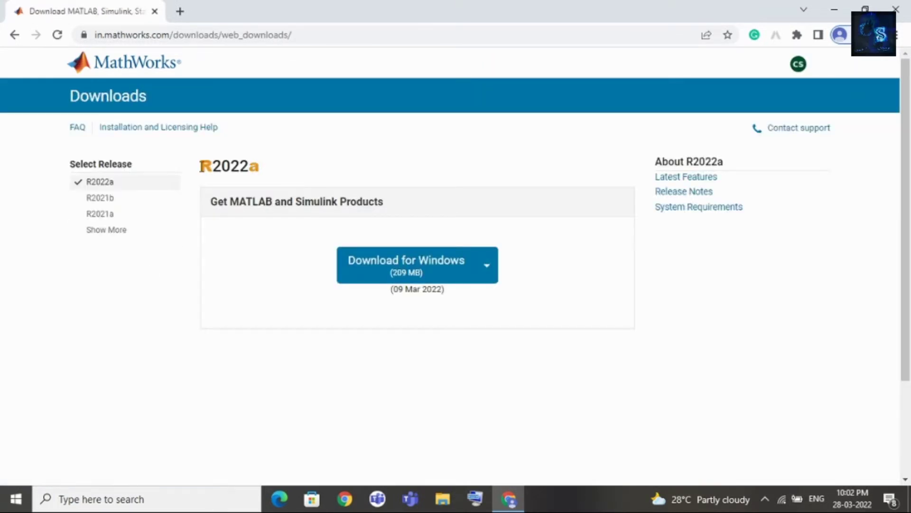
{"action": "left_click_drag", "start_coordinate": [202, 166], "coordinate": [255, 166]}
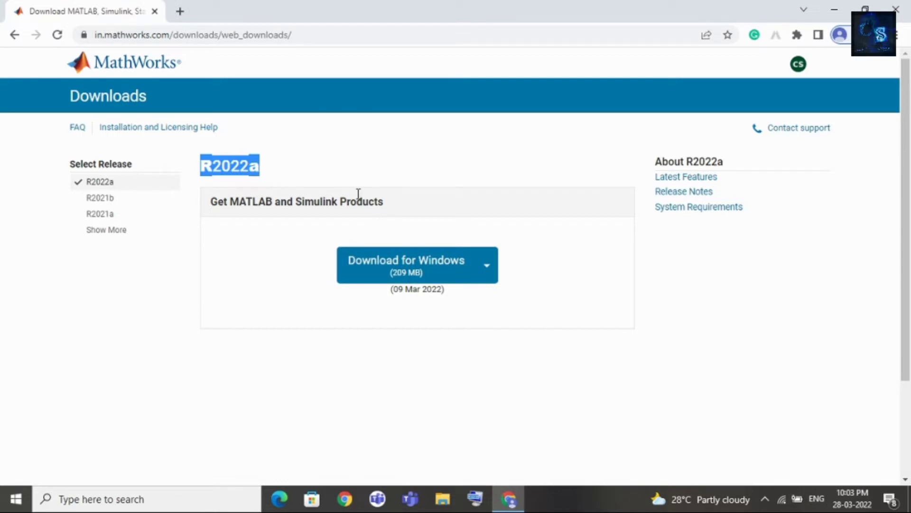
- Search 'matlab simulink price' in a new tab and open MathWorks Pricing and Licensing
{"action": "left_click", "coordinate": [180, 10]}
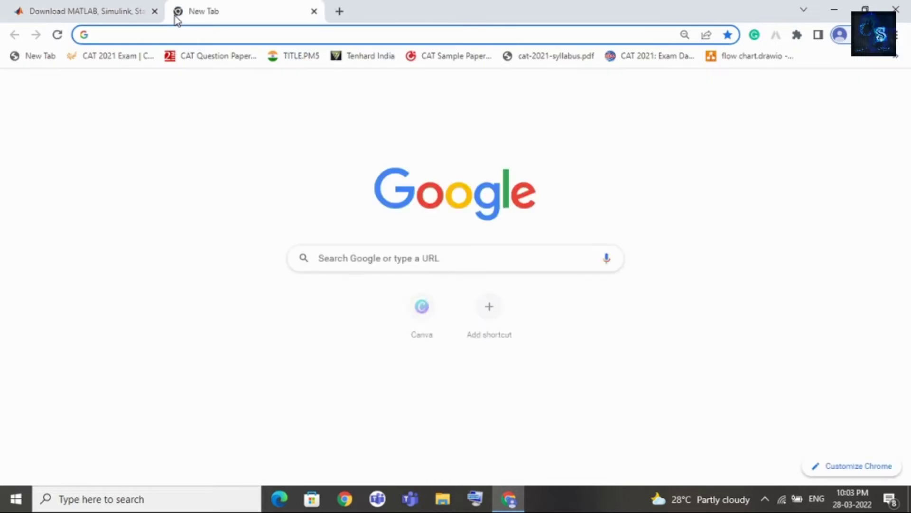
{"action": "type", "text": "matlab.mathworks.com"}
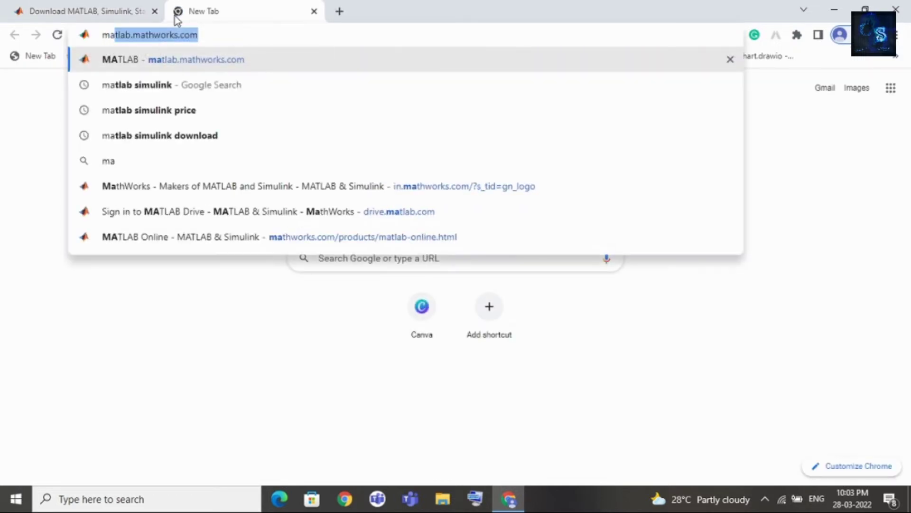
{"action": "key", "text": "Down"}
{"action": "key", "text": "Down"}
{"action": "key", "text": "Return"}
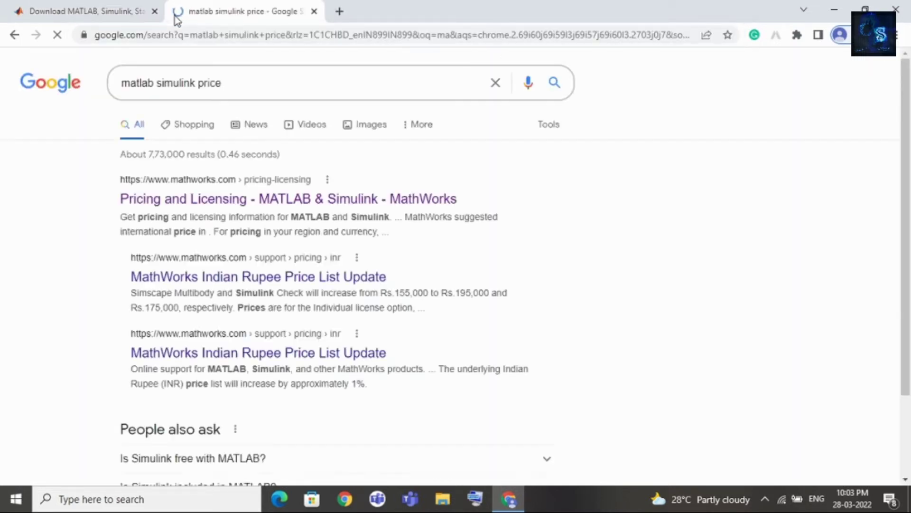
{"action": "left_click", "coordinate": [143, 201]}
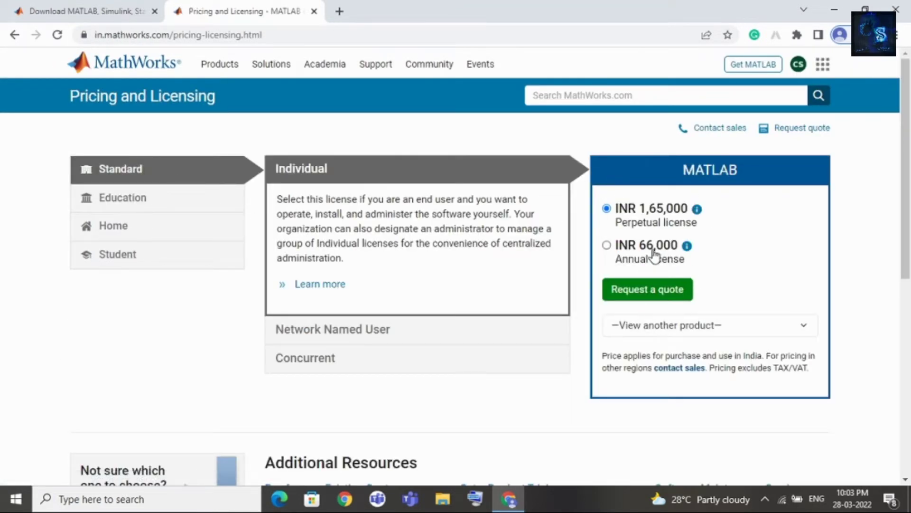
- View MATLAB license prices for Education, Home and Student use
{"action": "left_click", "coordinate": [161, 204]}
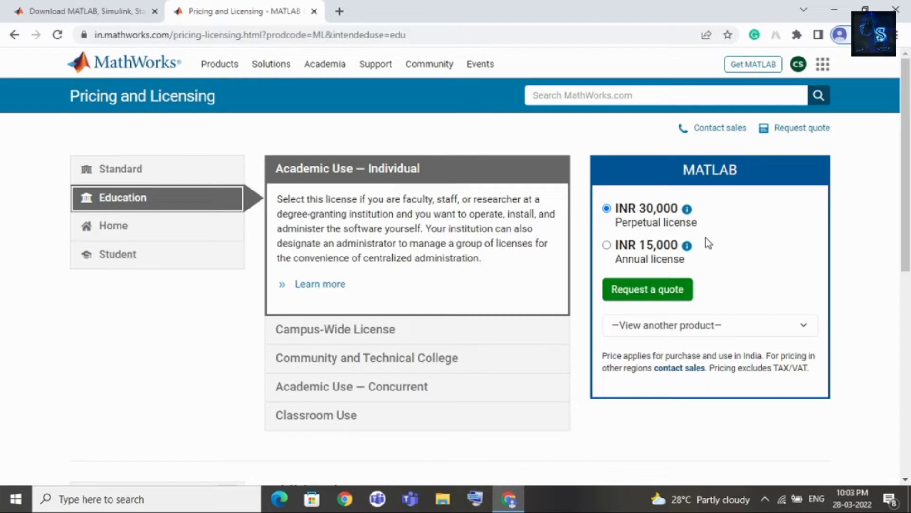
{"action": "left_click", "coordinate": [176, 230]}
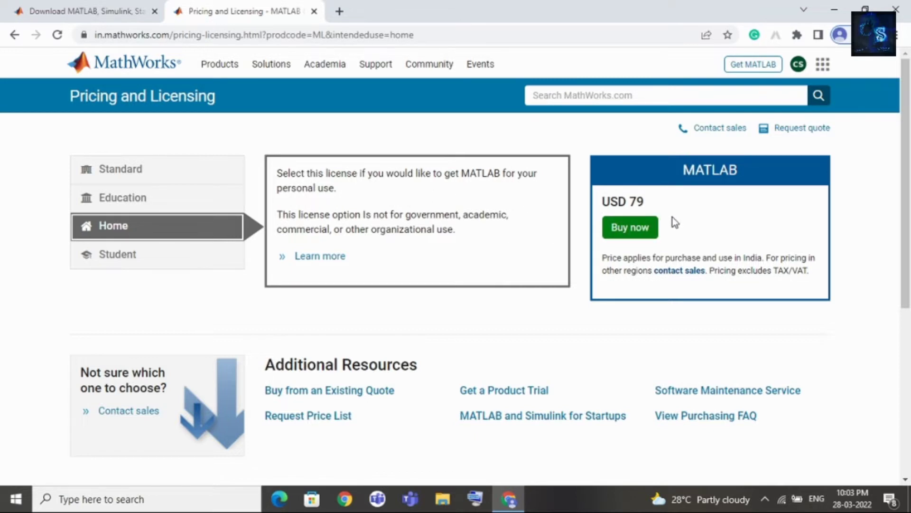
{"action": "left_click", "coordinate": [211, 257]}
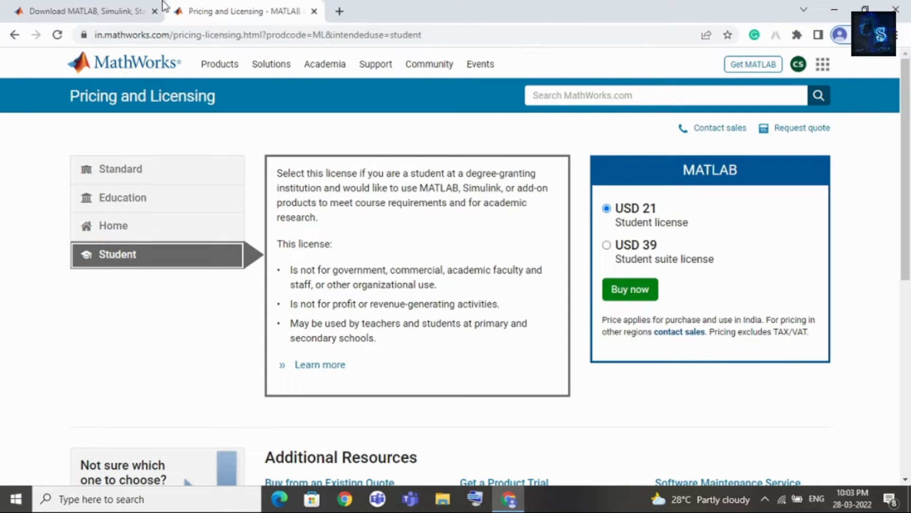
- Download matlab_R2022a_win64.exe (209 MB) for Windows and show it in the Downloads folder
{"action": "left_click", "coordinate": [94, 6]}
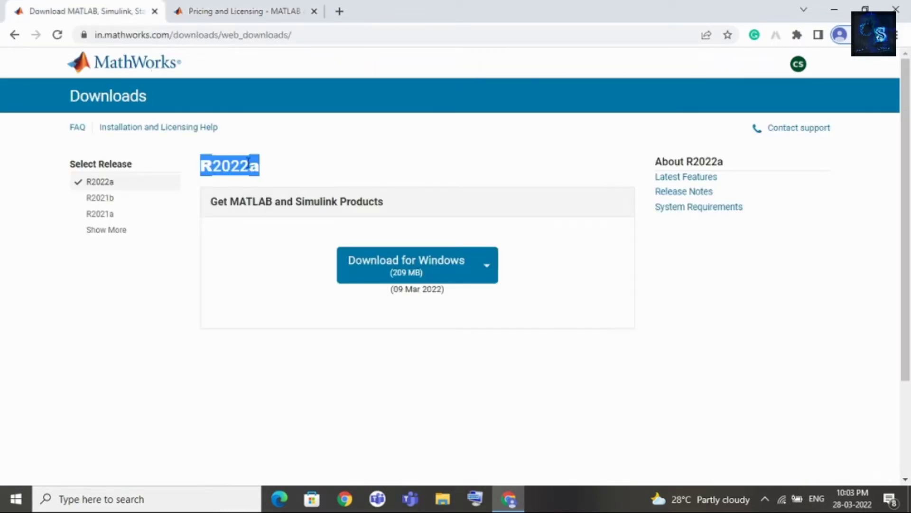
{"action": "left_click", "coordinate": [398, 266]}
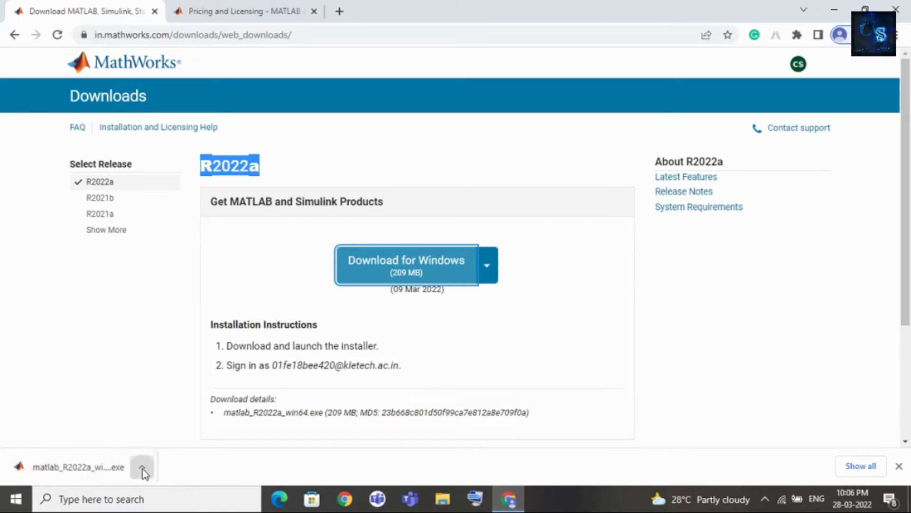
{"action": "left_click", "coordinate": [143, 472]}
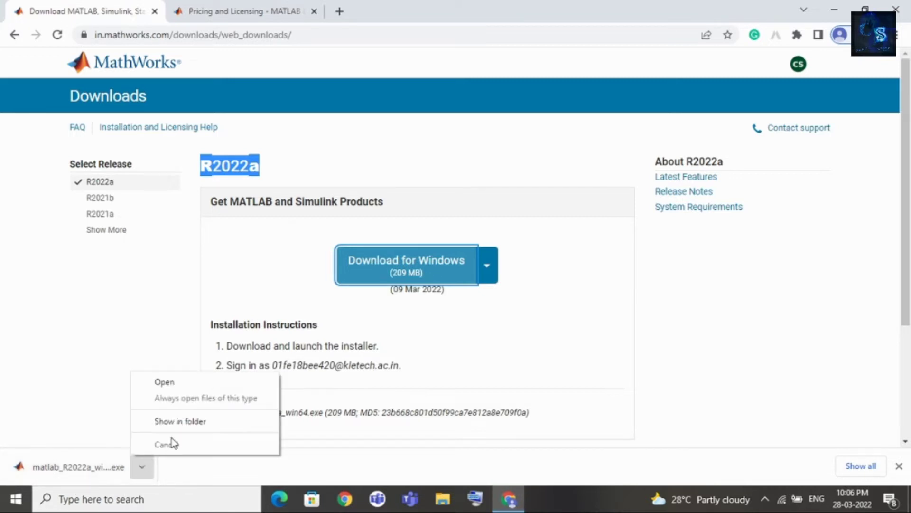
{"action": "left_click", "coordinate": [201, 422]}
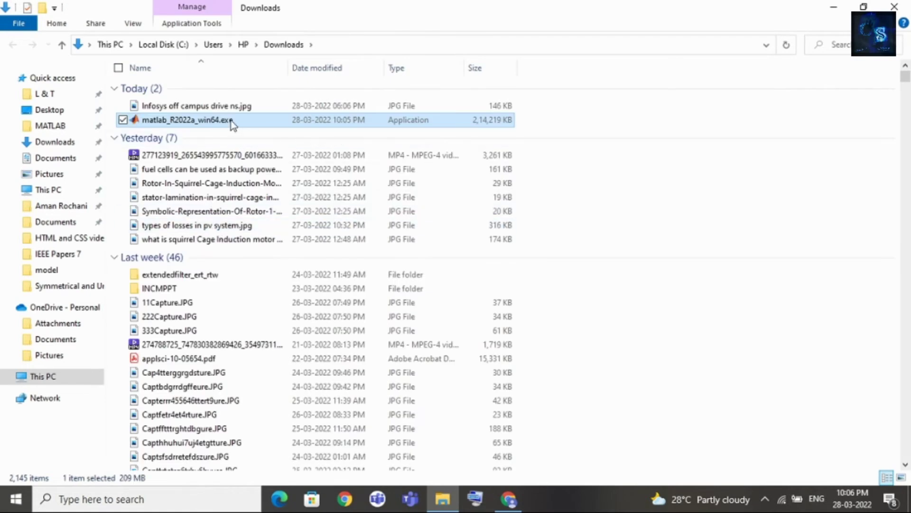
{"action": "mouse_move", "coordinate": [187, 120]}
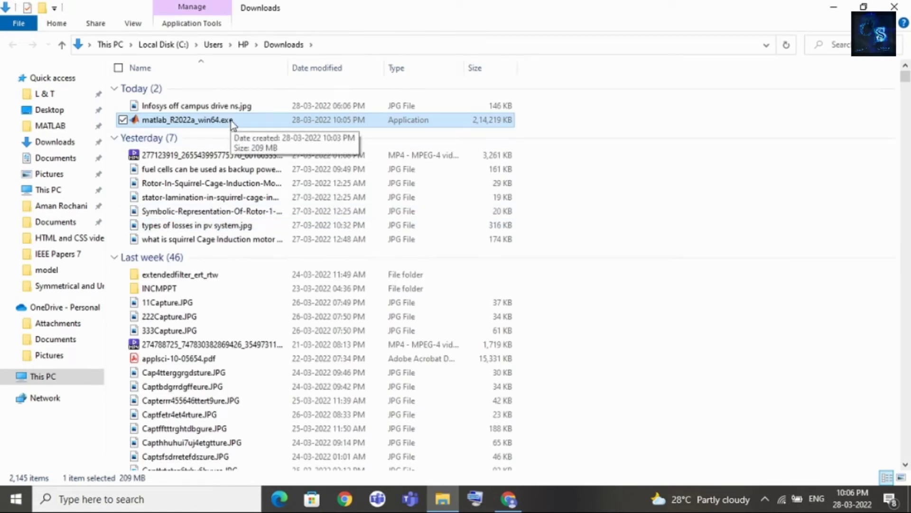
- Run matlab_R2022a_win64.exe from Downloads as administrator
{"action": "double_click", "coordinate": [232, 123]}
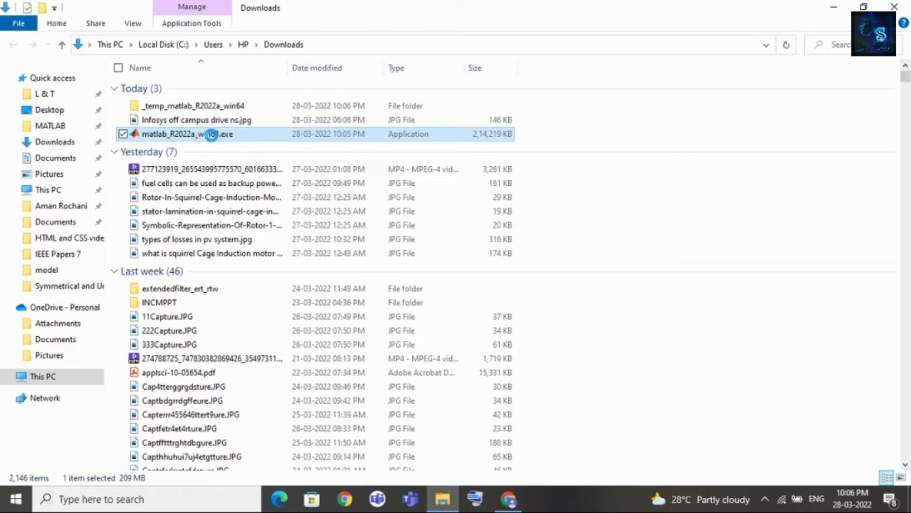
{"action": "right_click", "coordinate": [212, 135]}
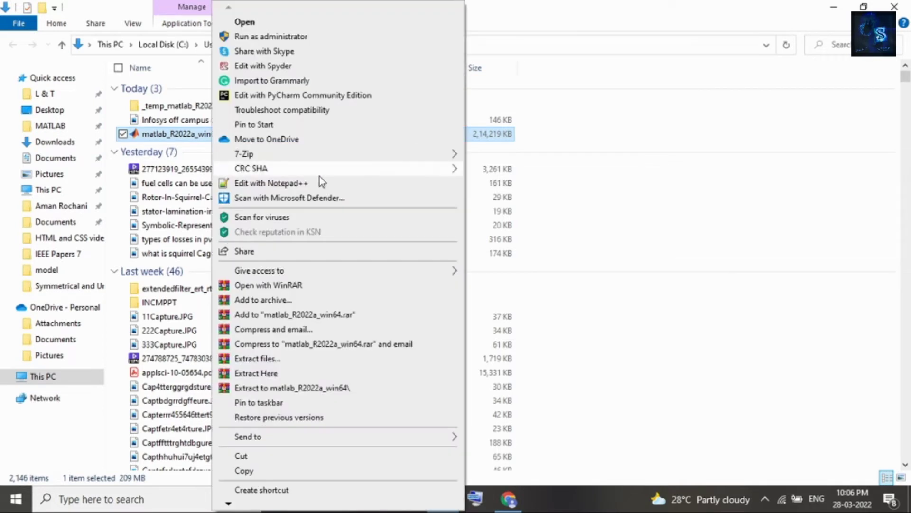
{"action": "left_click", "coordinate": [334, 40]}
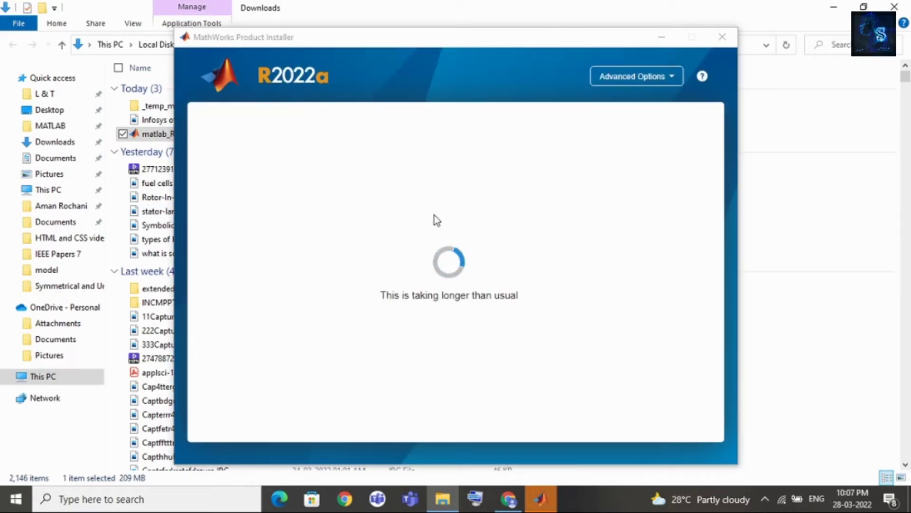
- Sign in to the installer with the MathWorks account email and password
{"action": "left_click", "coordinate": [834, 8]}
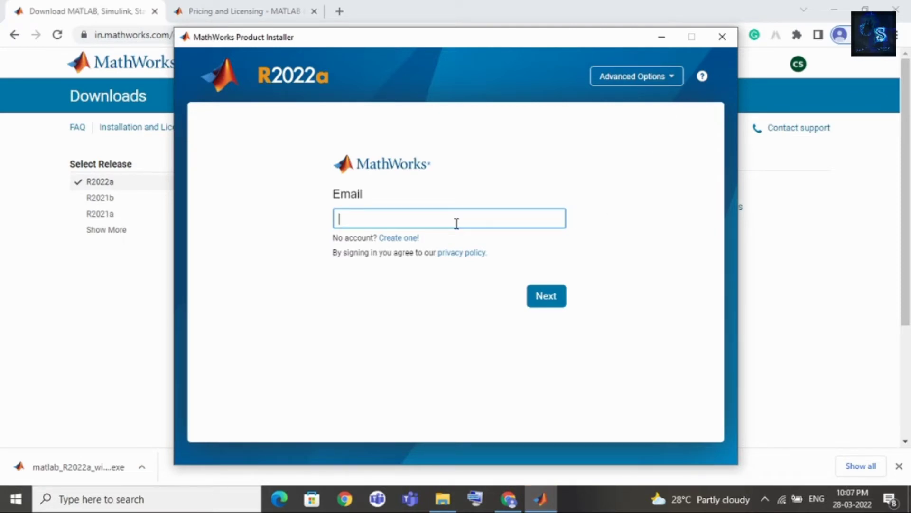
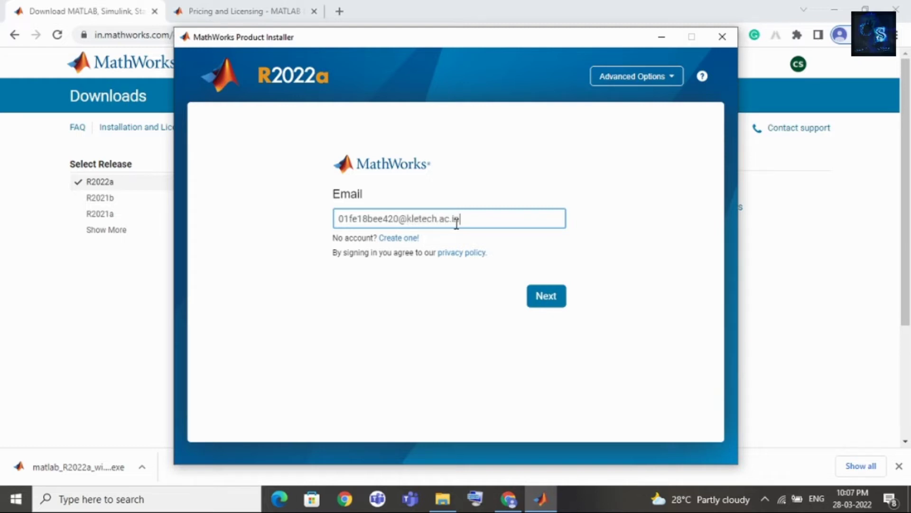
{"action": "key", "text": "Return"}
{"action": "type", "text": "******"}
{"action": "key", "text": "Return"}
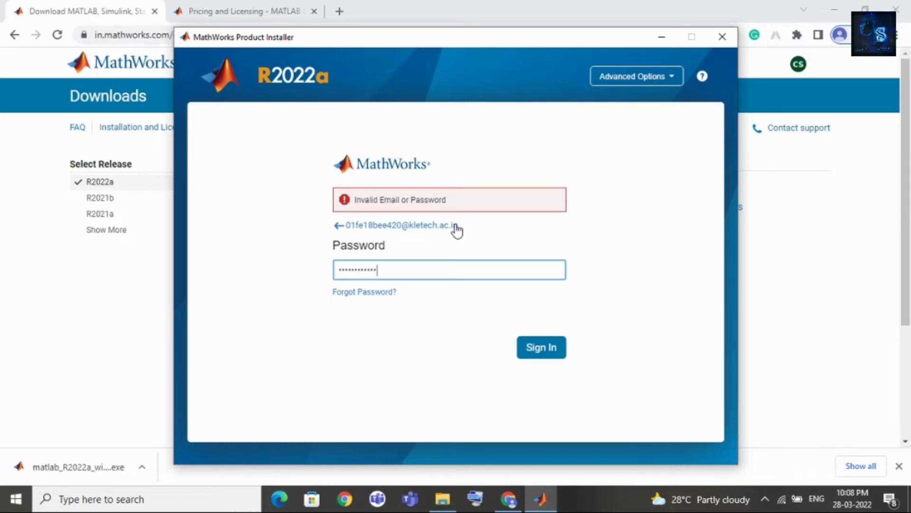
{"action": "key", "text": "Return"}
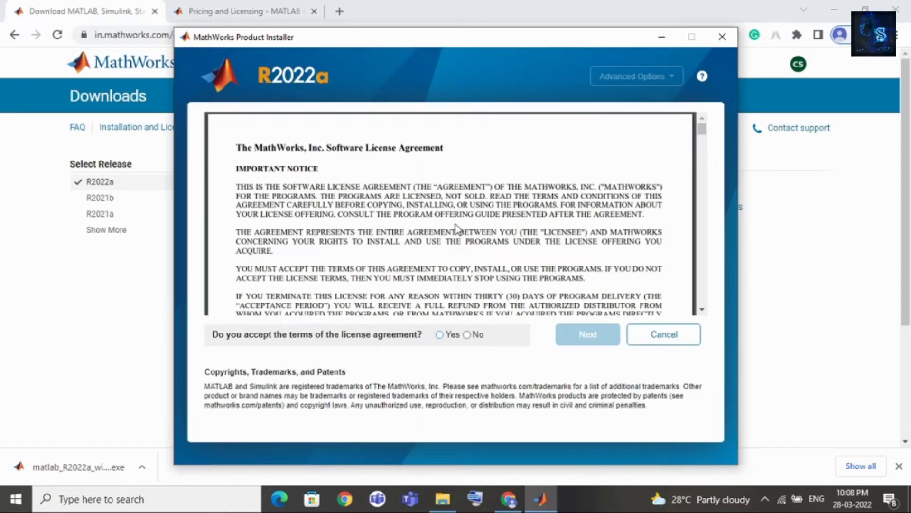
- Accept the license agreement, keep the existing MATLAB (Individual) license, and confirm the user
{"action": "left_click", "coordinate": [441, 335]}
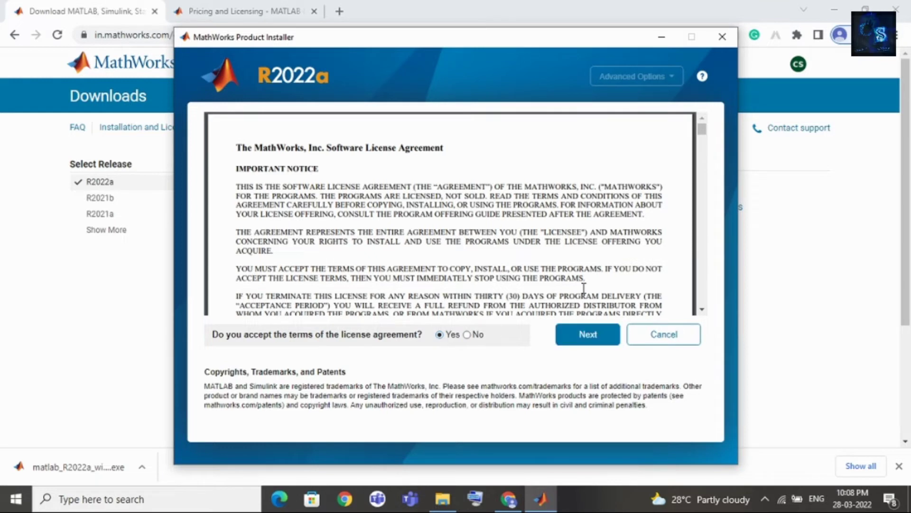
{"action": "scroll", "coordinate": [583, 288], "scroll_direction": "down", "scroll_amount": 3}
{"action": "left_click", "coordinate": [585, 346]}
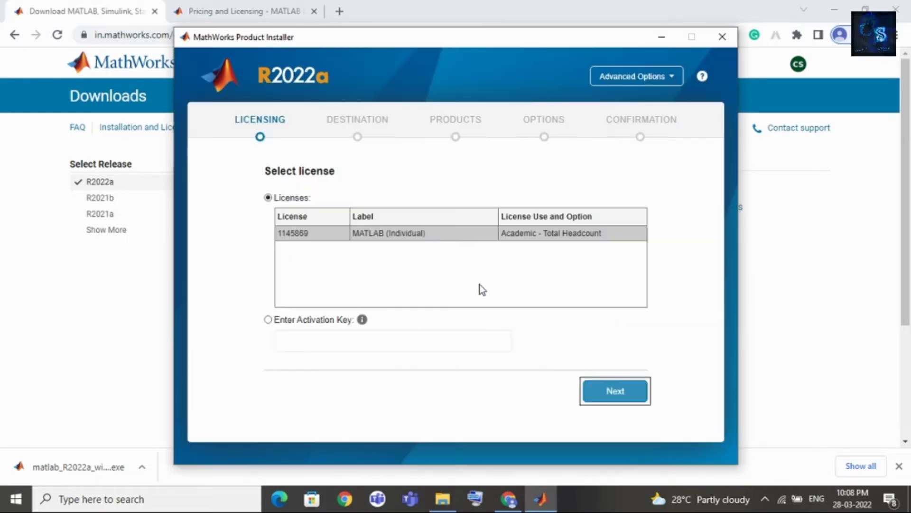
{"action": "left_click", "coordinate": [606, 398]}
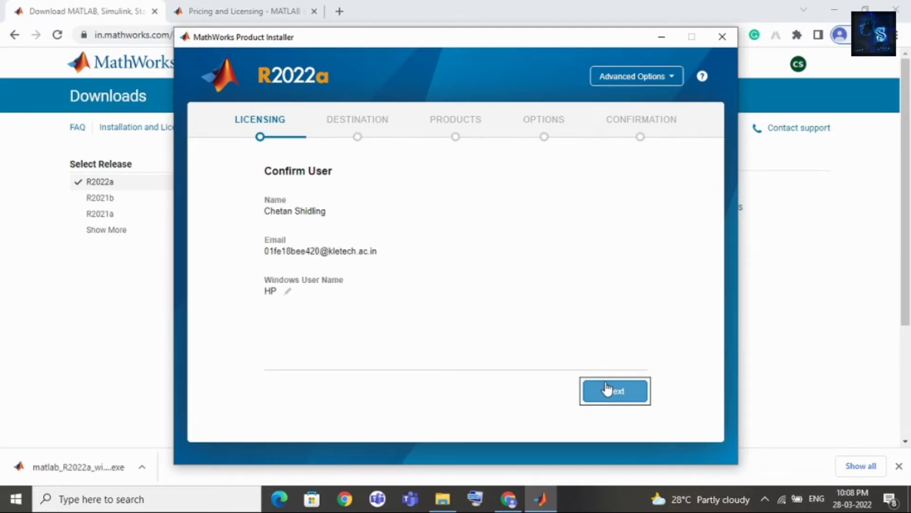
{"action": "left_click", "coordinate": [609, 394]}
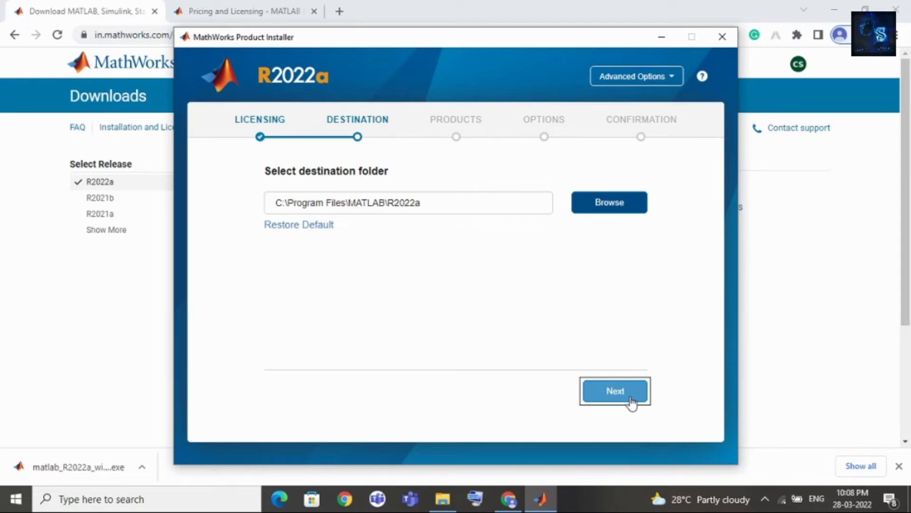
- Keep the default install folder; tick Simulink, MATLAB Compiler, Compiler SDK and Report Generator
{"action": "left_click", "coordinate": [631, 401]}
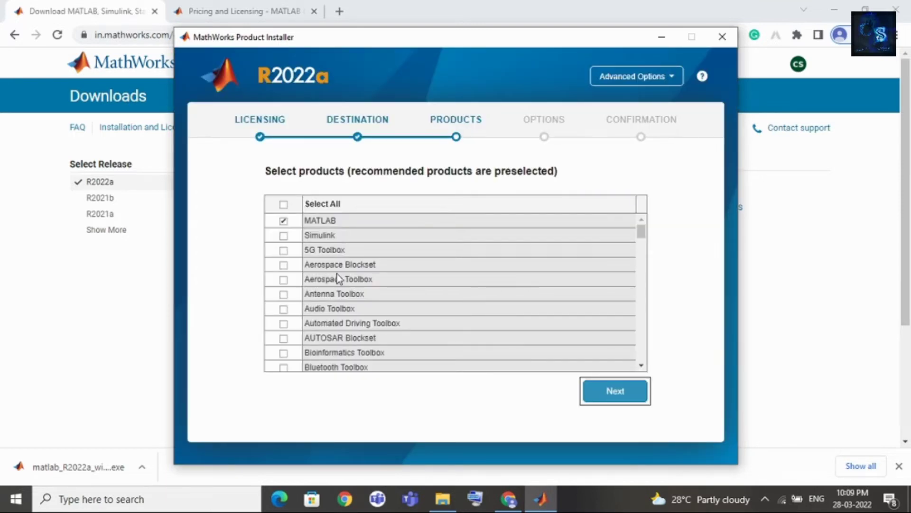
{"action": "left_click", "coordinate": [284, 236]}
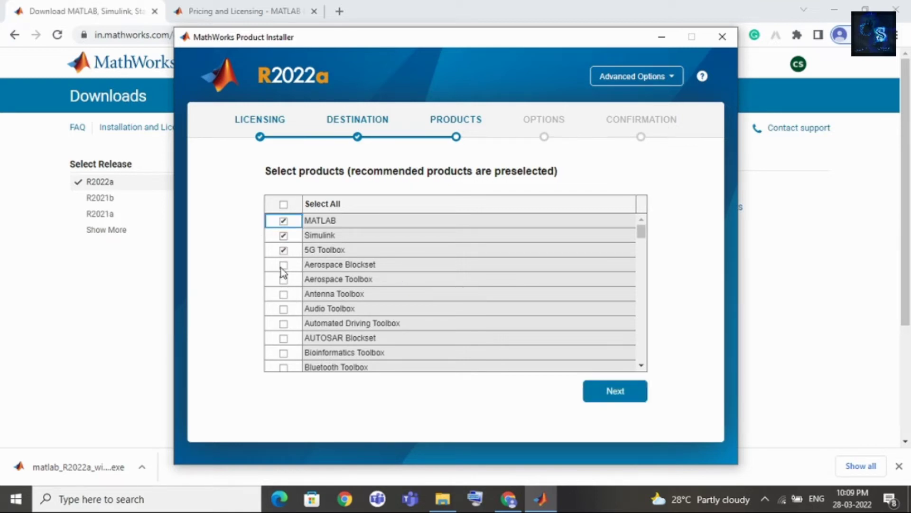
{"action": "scroll", "coordinate": [282, 268], "scroll_direction": "down", "scroll_amount": 5}
{"action": "scroll", "coordinate": [281, 269], "scroll_direction": "down", "scroll_amount": 4}
{"action": "scroll", "coordinate": [280, 269], "scroll_direction": "down", "scroll_amount": 4}
{"action": "scroll", "coordinate": [280, 269], "scroll_direction": "down", "scroll_amount": 5}
{"action": "scroll", "coordinate": [280, 268], "scroll_direction": "down", "scroll_amount": 5}
{"action": "scroll", "coordinate": [280, 268], "scroll_direction": "down", "scroll_amount": 5}
{"action": "scroll", "coordinate": [280, 269], "scroll_direction": "down", "scroll_amount": 1}
{"action": "scroll", "coordinate": [280, 268], "scroll_direction": "up", "scroll_amount": 5}
{"action": "scroll", "coordinate": [280, 272], "scroll_direction": "up", "scroll_amount": 8}
{"action": "scroll", "coordinate": [280, 273], "scroll_direction": "up", "scroll_amount": 8}
{"action": "scroll", "coordinate": [280, 273], "scroll_direction": "up", "scroll_amount": 8}
{"action": "scroll", "coordinate": [285, 271], "scroll_direction": "down", "scroll_amount": 5}
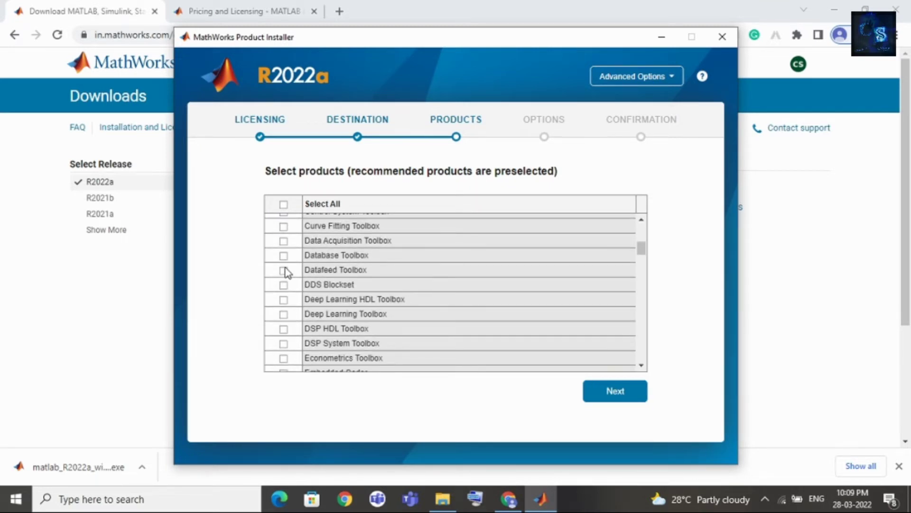
{"action": "scroll", "coordinate": [285, 271], "scroll_direction": "down", "scroll_amount": 2}
{"action": "scroll", "coordinate": [285, 267], "scroll_direction": "down", "scroll_amount": 2}
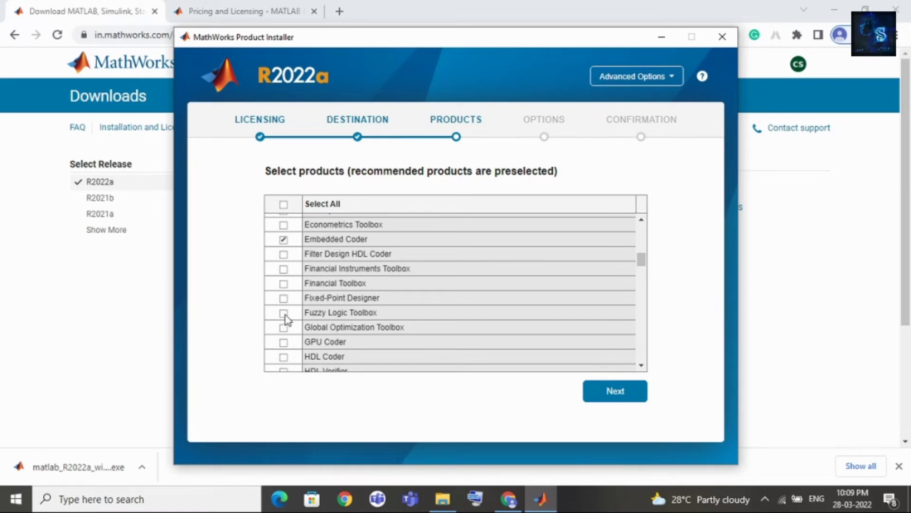
{"action": "scroll", "coordinate": [290, 294], "scroll_direction": "down", "scroll_amount": 1}
{"action": "scroll", "coordinate": [291, 294], "scroll_direction": "down", "scroll_amount": 2}
{"action": "scroll", "coordinate": [291, 293], "scroll_direction": "down", "scroll_amount": 3}
{"action": "scroll", "coordinate": [292, 292], "scroll_direction": "up", "scroll_amount": 1}
{"action": "scroll", "coordinate": [291, 293], "scroll_direction": "up", "scroll_amount": 1}
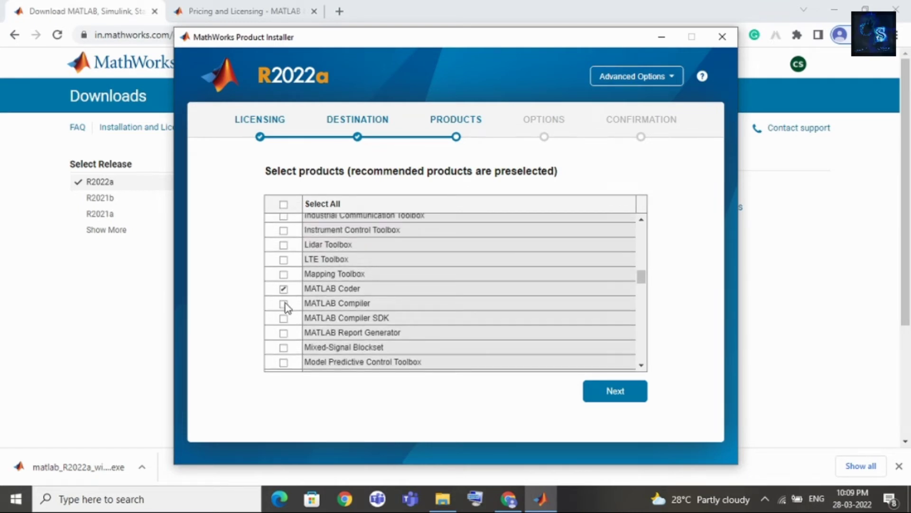
{"action": "left_click", "coordinate": [284, 304]}
{"action": "left_click", "coordinate": [284, 332]}
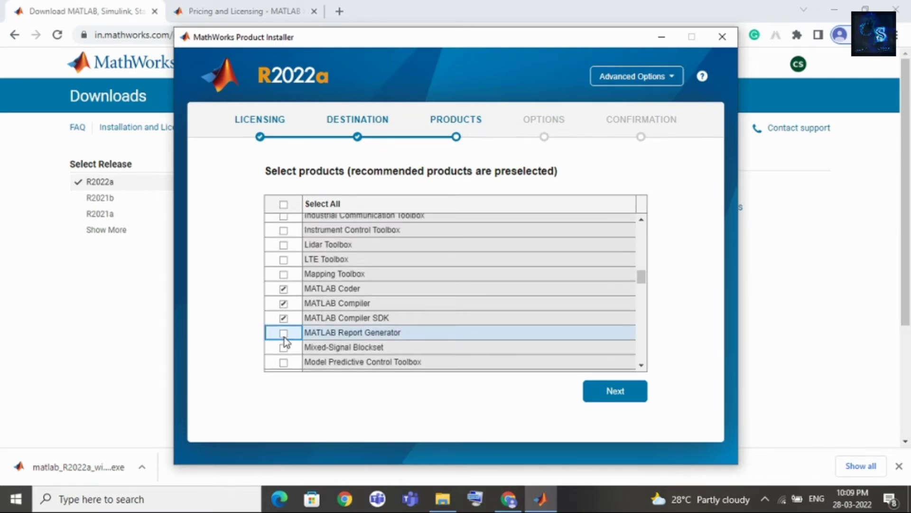
{"action": "scroll", "coordinate": [343, 317], "scroll_direction": "down", "scroll_amount": 2}
{"action": "scroll", "coordinate": [342, 317], "scroll_direction": "down", "scroll_amount": 3}
{"action": "scroll", "coordinate": [343, 317], "scroll_direction": "down", "scroll_amount": 1}
{"action": "scroll", "coordinate": [343, 317], "scroll_direction": "down", "scroll_amount": 1}
{"action": "scroll", "coordinate": [343, 317], "scroll_direction": "down", "scroll_amount": 2}
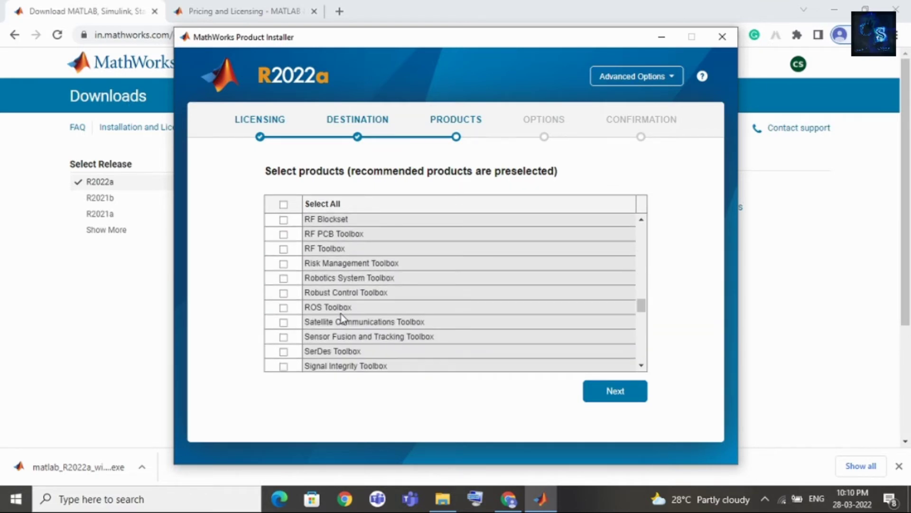
{"action": "scroll", "coordinate": [341, 318], "scroll_direction": "down", "scroll_amount": 2}
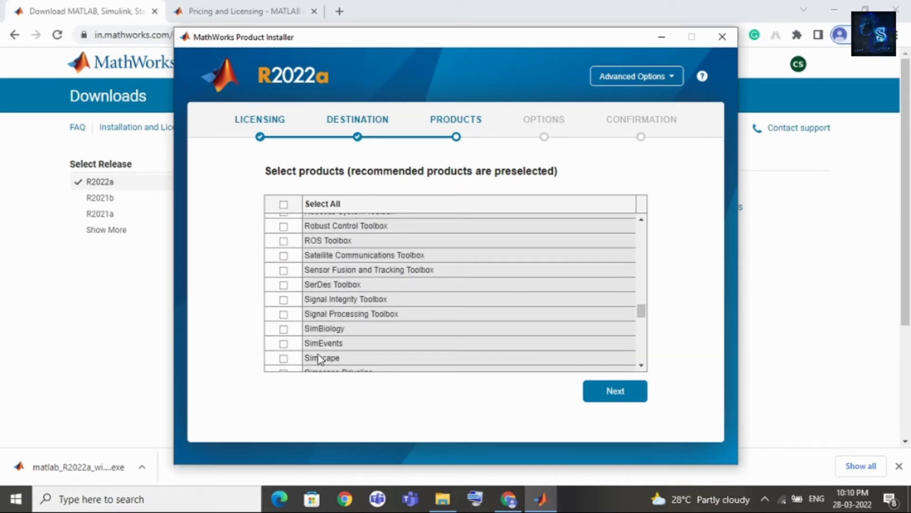
{"action": "scroll", "coordinate": [313, 354], "scroll_direction": "down", "scroll_amount": 1}
{"action": "scroll", "coordinate": [299, 313], "scroll_direction": "down", "scroll_amount": 1}
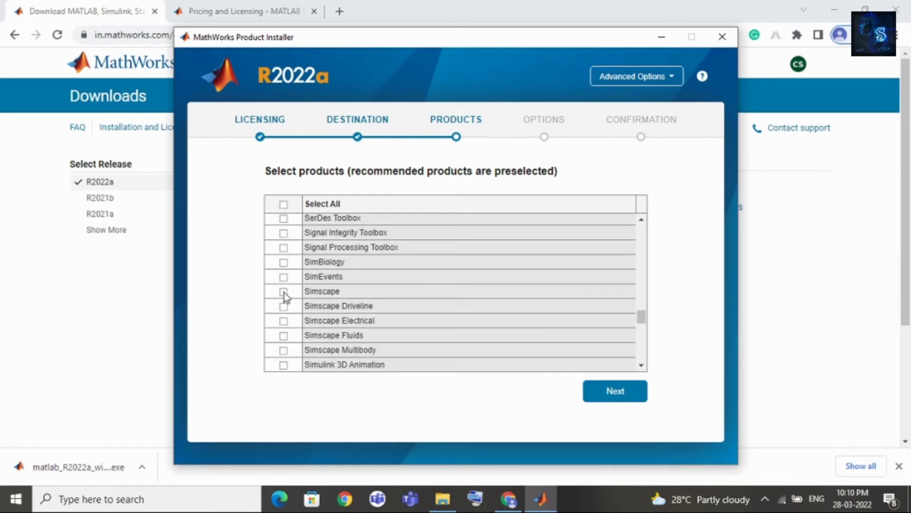
- Tick Simscape, Simscape Driveline, Simscape Multibody, Simulink Code Inspector and Simulink Coder
{"action": "left_click", "coordinate": [284, 292]}
{"action": "left_click", "coordinate": [285, 350]}
{"action": "scroll", "coordinate": [284, 349], "scroll_direction": "down", "scroll_amount": 2}
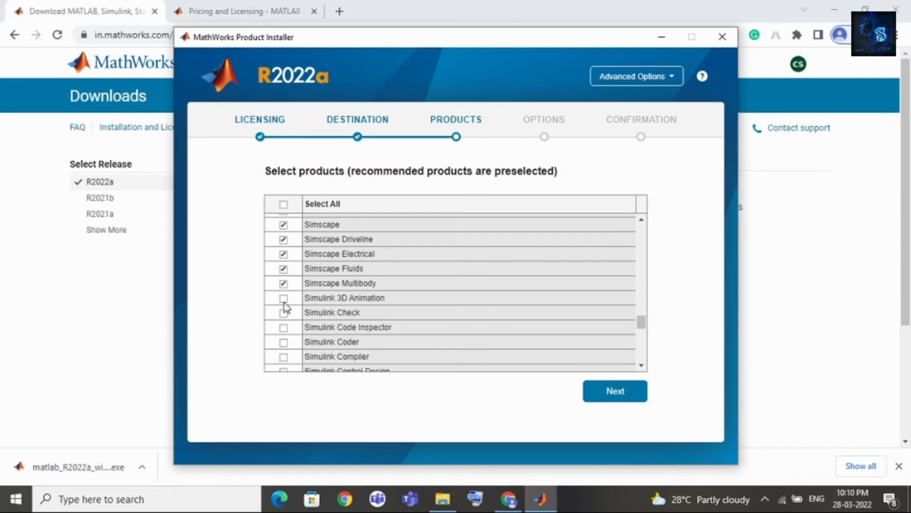
{"action": "left_click", "coordinate": [284, 328]}
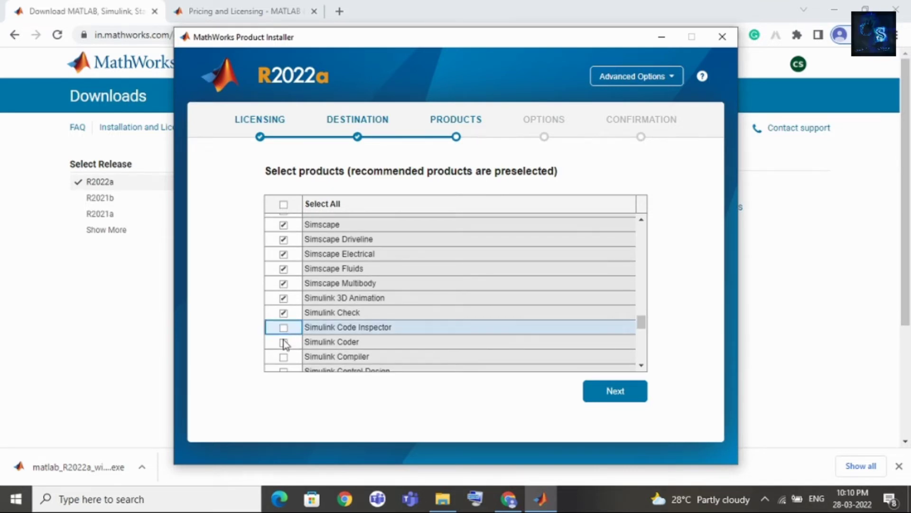
{"action": "left_click", "coordinate": [284, 342]}
{"action": "scroll", "coordinate": [286, 328], "scroll_direction": "down", "scroll_amount": 2}
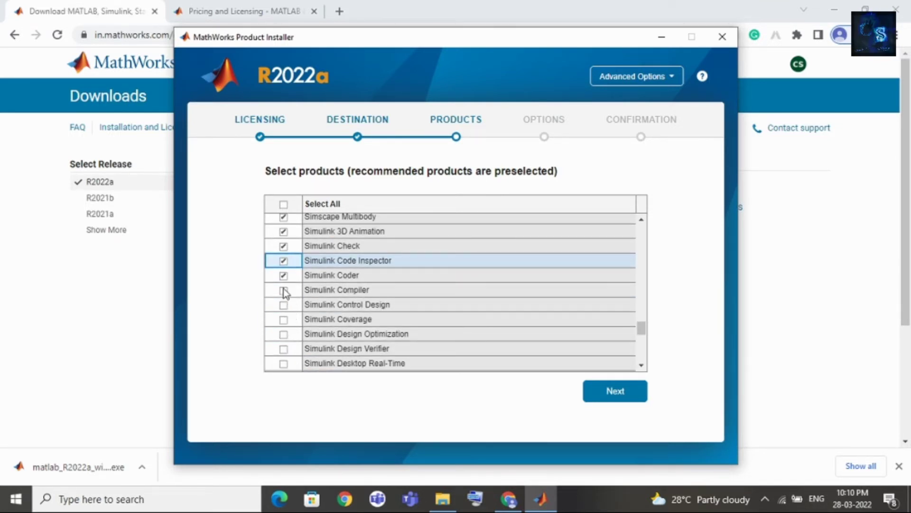
- Tick Simulink Compiler, Control Design, Design Optimization, Design Verifier, Real-Time and Test
{"action": "left_click", "coordinate": [283, 289]}
{"action": "left_click", "coordinate": [283, 304]}
{"action": "left_click", "coordinate": [283, 333]}
{"action": "scroll", "coordinate": [288, 304], "scroll_direction": "down", "scroll_amount": 2}
{"action": "left_click", "coordinate": [283, 282]}
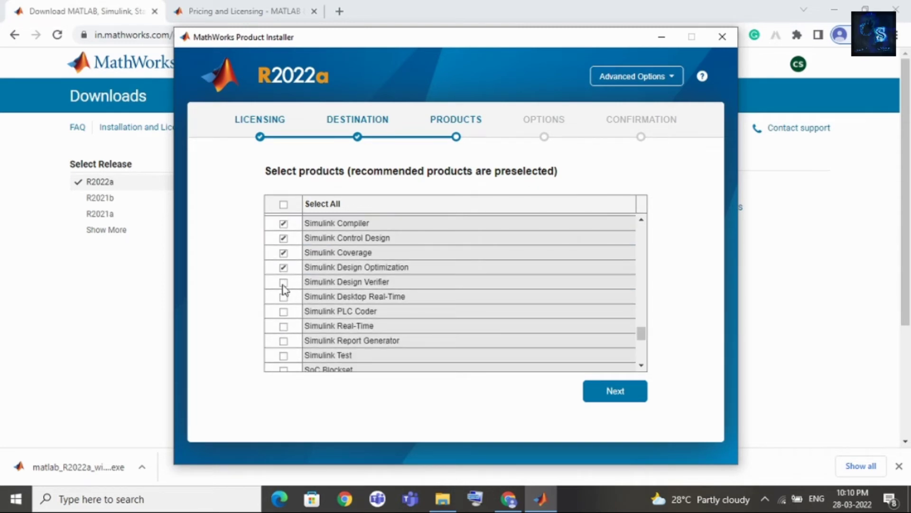
{"action": "left_click", "coordinate": [284, 326]}
{"action": "scroll", "coordinate": [287, 342], "scroll_direction": "down", "scroll_amount": 2}
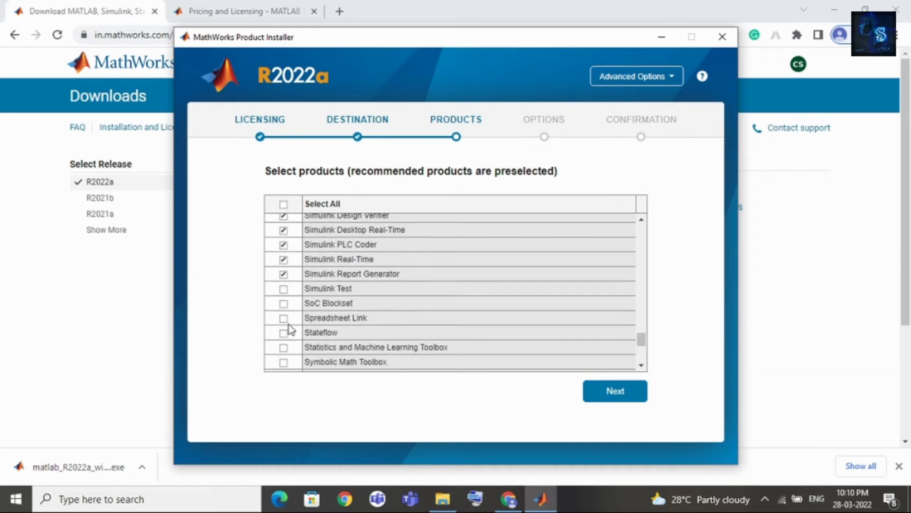
{"action": "left_click", "coordinate": [283, 288]}
{"action": "scroll", "coordinate": [286, 306], "scroll_direction": "down", "scroll_amount": 2}
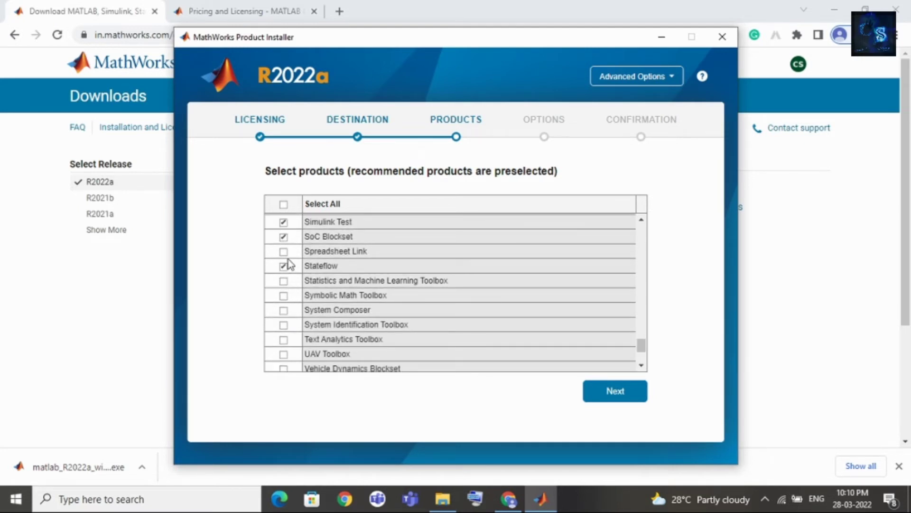
{"action": "scroll", "coordinate": [284, 254], "scroll_direction": "down", "scroll_amount": 2}
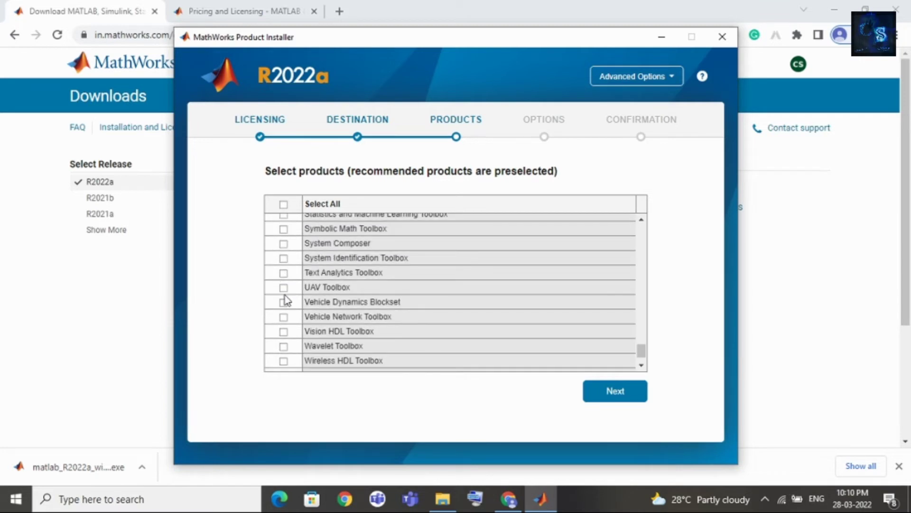
{"action": "scroll", "coordinate": [286, 309], "scroll_direction": "down", "scroll_amount": 1}
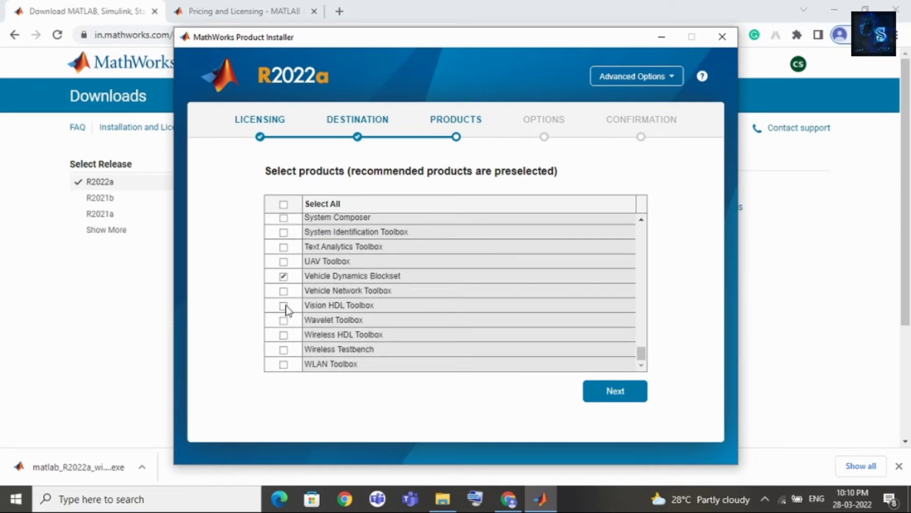
- Add the required dependency toolboxes and a desktop shortcut, reaching the 37-product, 16.89 GB summary
{"action": "left_click", "coordinate": [616, 394]}
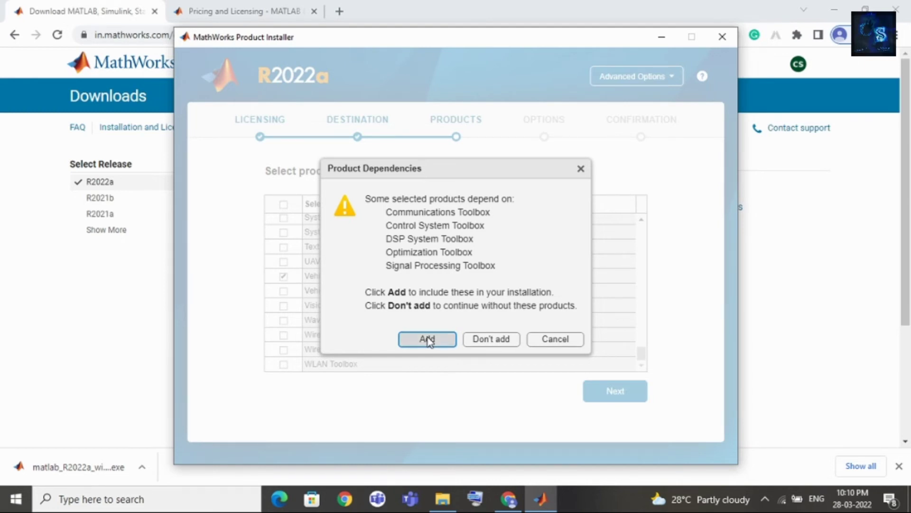
{"action": "left_click", "coordinate": [427, 340]}
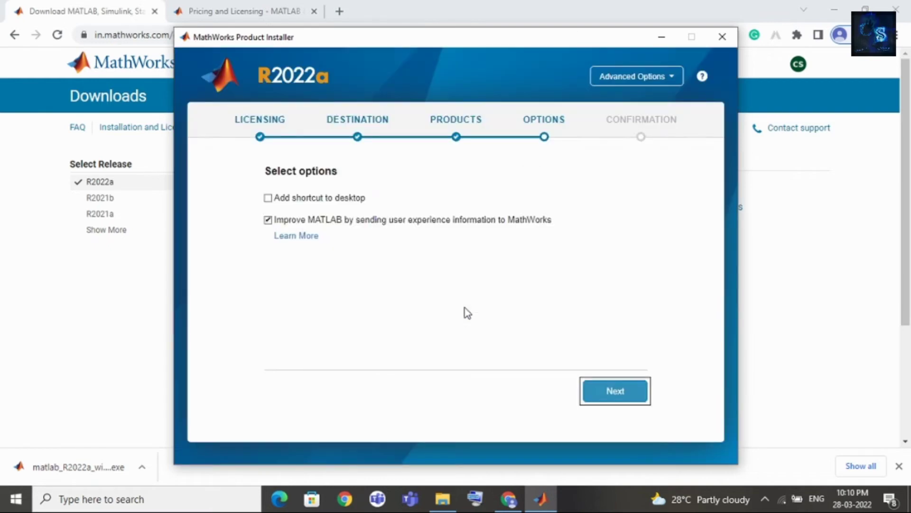
{"action": "left_click", "coordinate": [268, 200]}
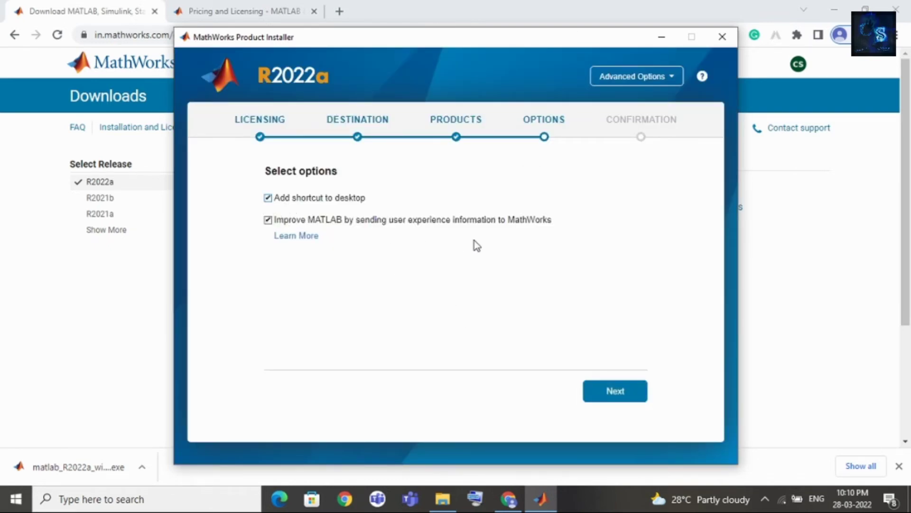
{"action": "left_click", "coordinate": [611, 394]}
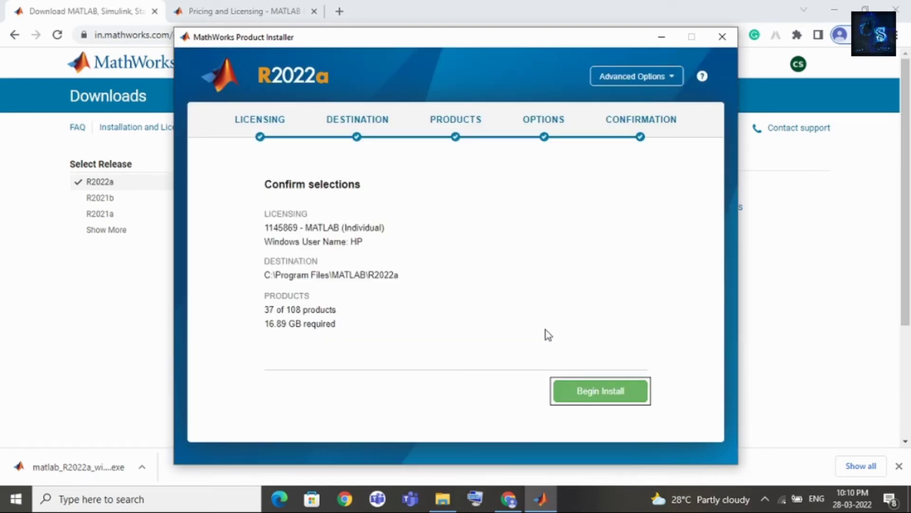
- Begin installing the 37 selected products and wait for Installation Complete
{"action": "left_click", "coordinate": [578, 394]}
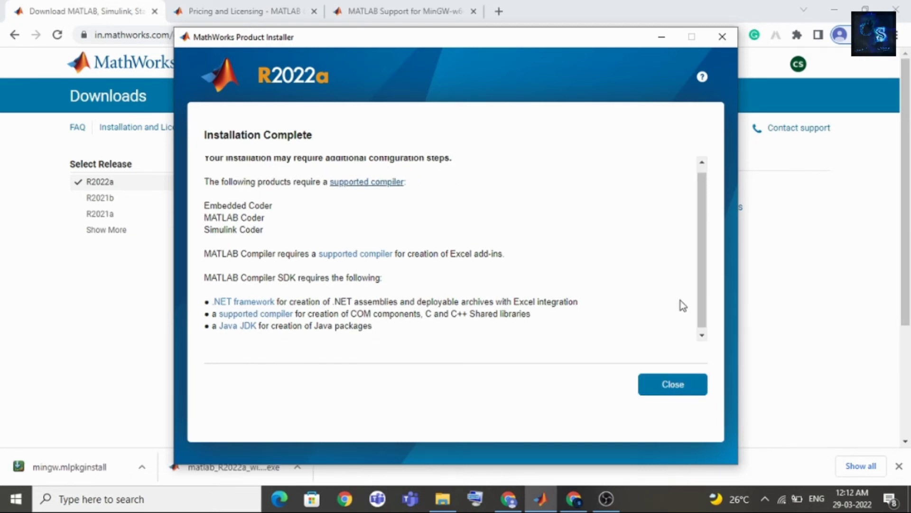
- Close the installer and minimize Chrome and OBS to reveal the MATLAB R2022a desktop shortcut
{"action": "left_click", "coordinate": [661, 389]}
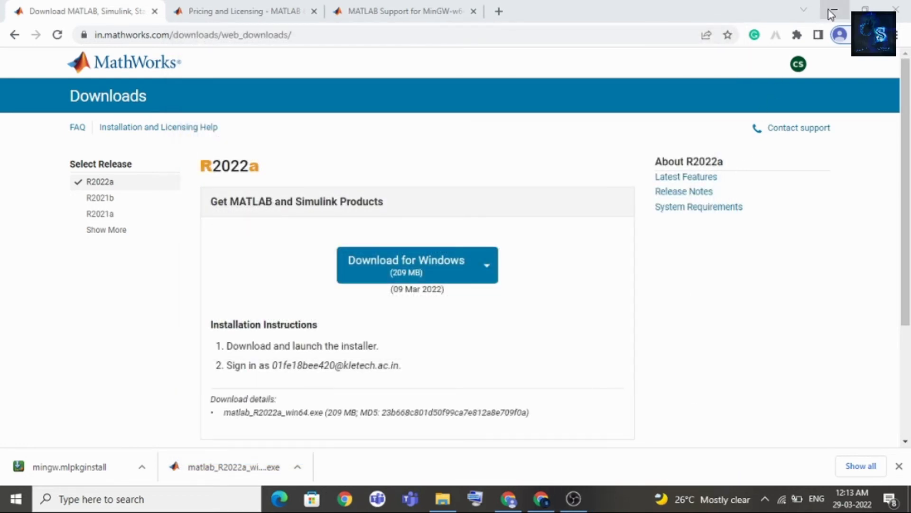
{"action": "left_click", "coordinate": [832, 15]}
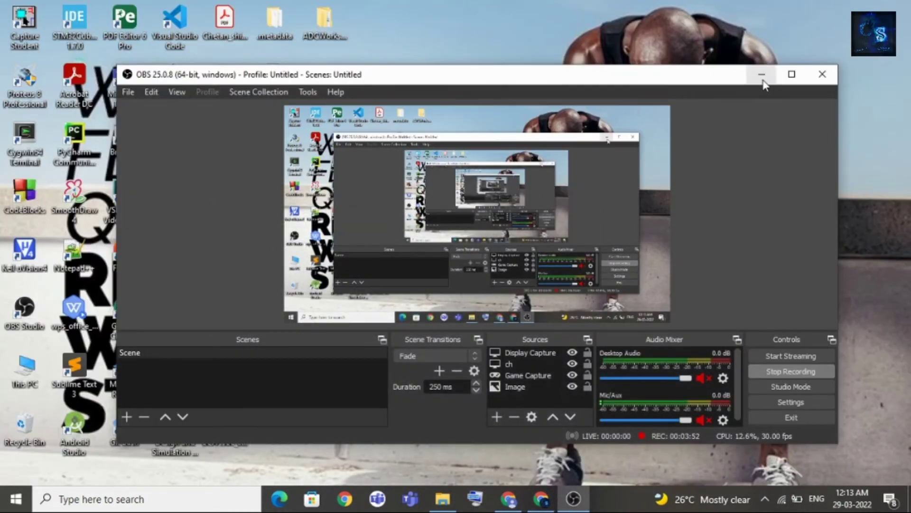
{"action": "left_click", "coordinate": [762, 78]}
{"action": "left_click", "coordinate": [762, 78]}
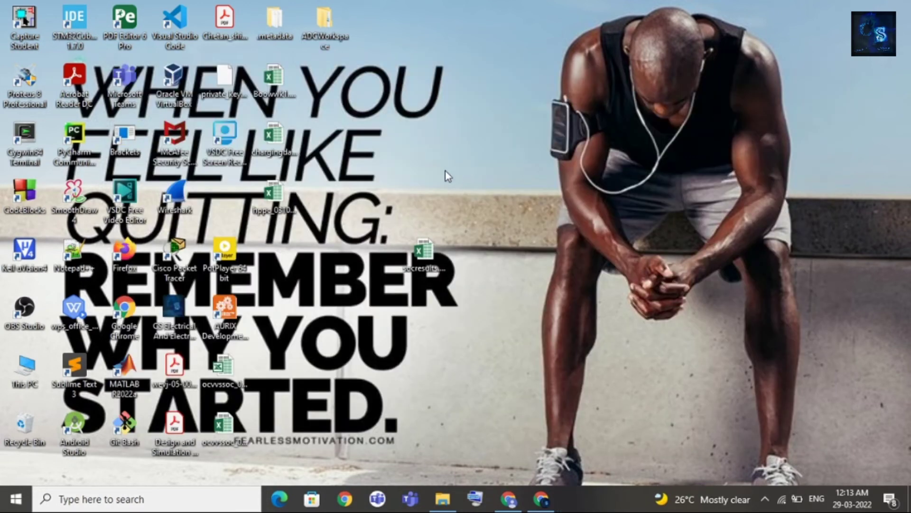
- Launch MATLAB R2022a from its desktop shortcut and let the main window open
{"action": "double_click", "coordinate": [124, 367]}
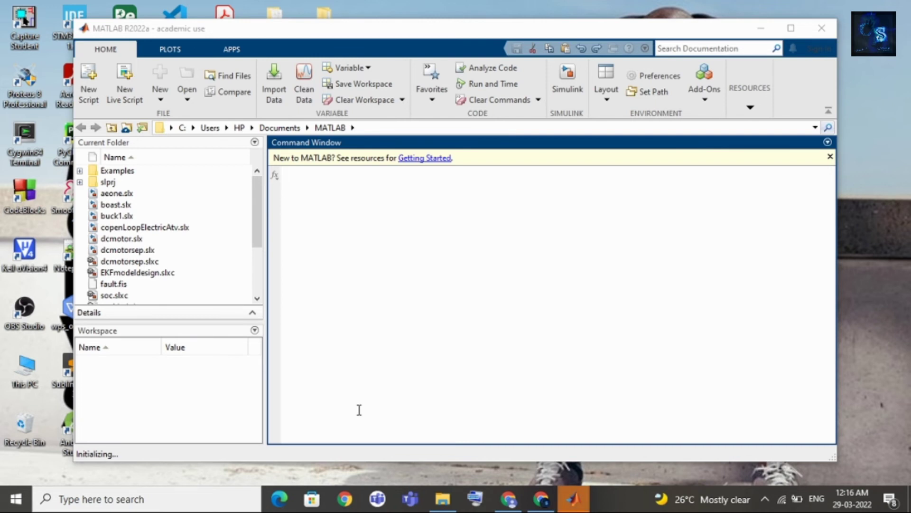
- Maximize the MATLAB R2022a window and start Simulink from the Home tab
{"action": "left_click", "coordinate": [791, 31]}
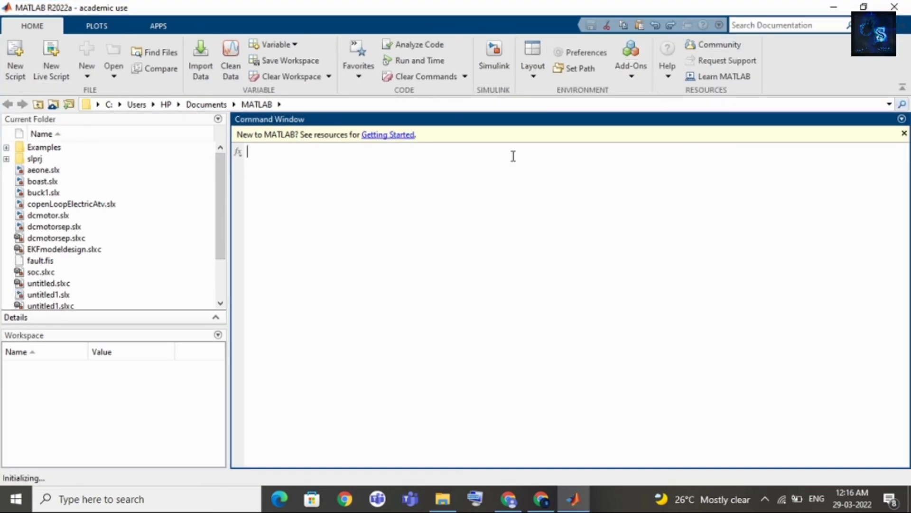
{"action": "left_click", "coordinate": [494, 64]}
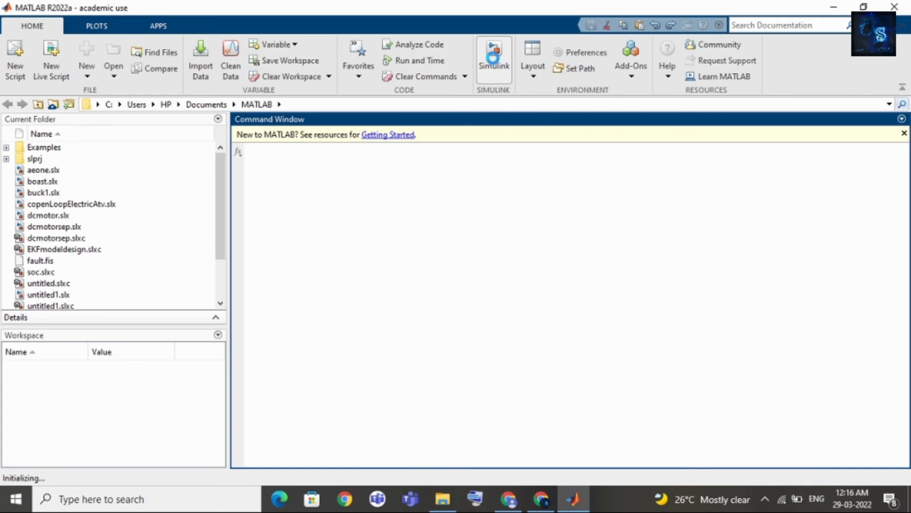